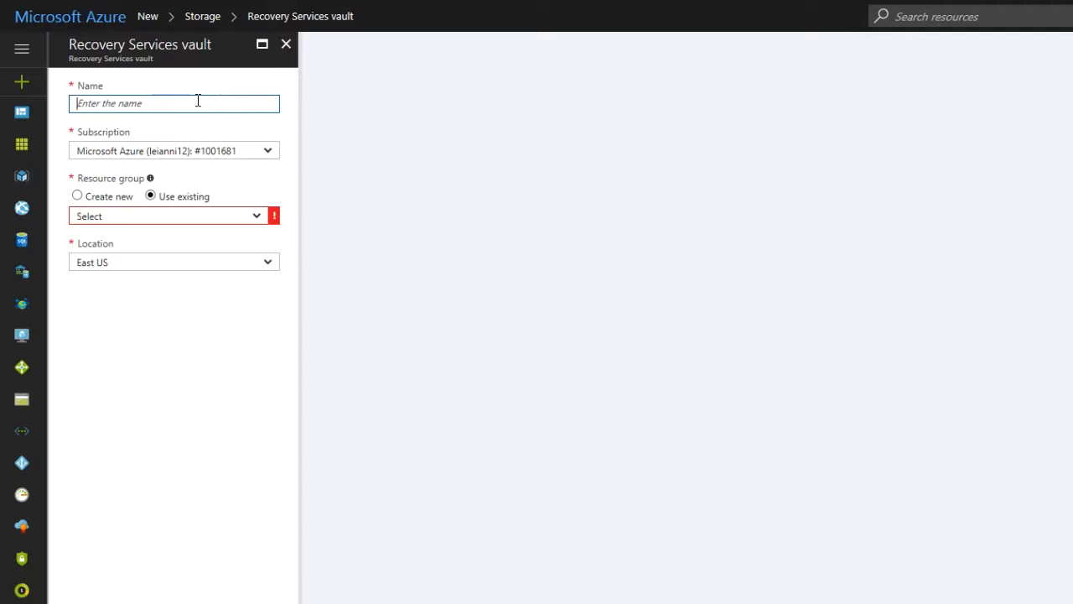
Name the new Recovery Services vault DHLabTestRecovery
left_click(198, 100)
type("DHLabTest")
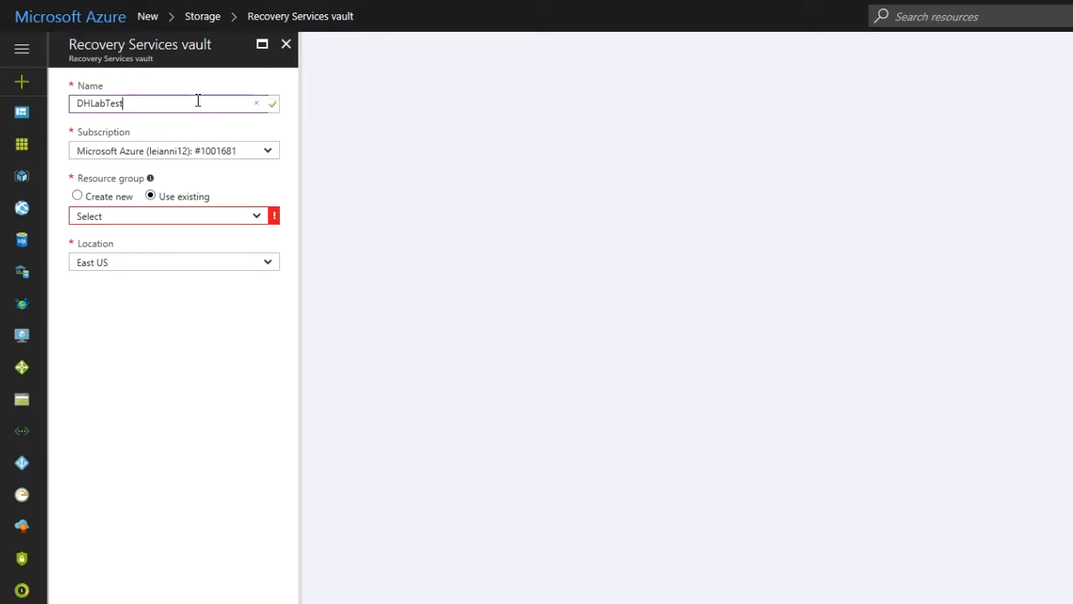
type("Recovery")
key("Tab")
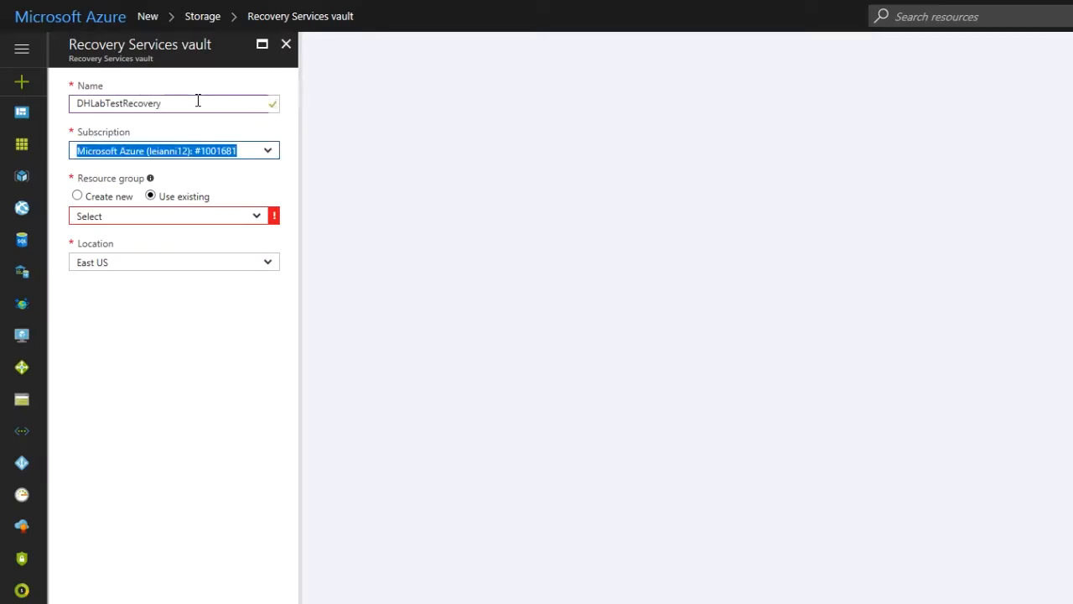
Keep the existing subscription and choose the existing resource group DHLabDemo for the vault
left_click(263, 173)
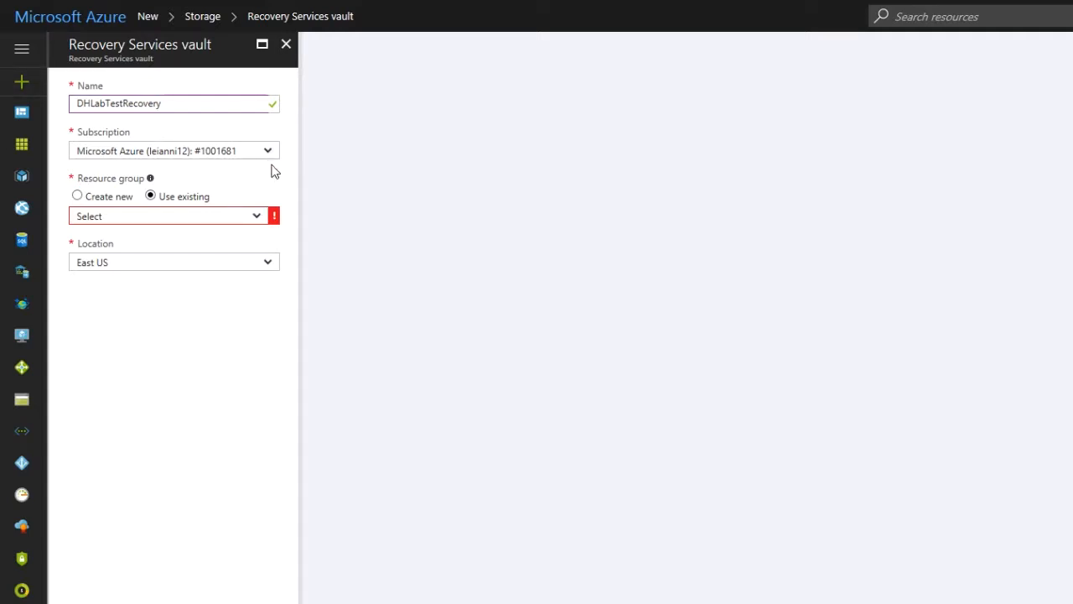
left_click(272, 153)
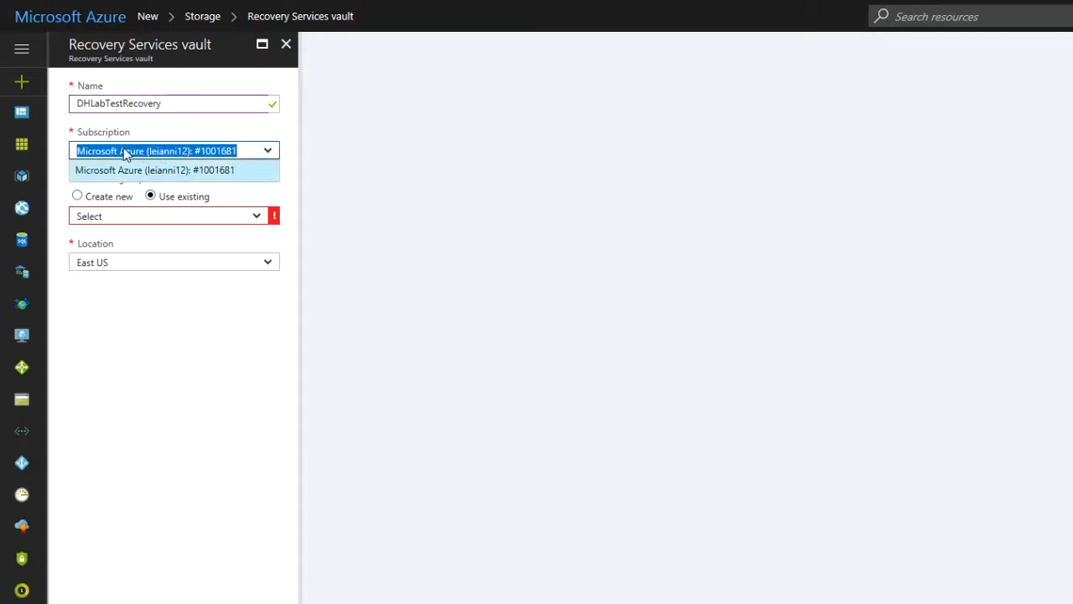
left_click(149, 172)
left_click(147, 169)
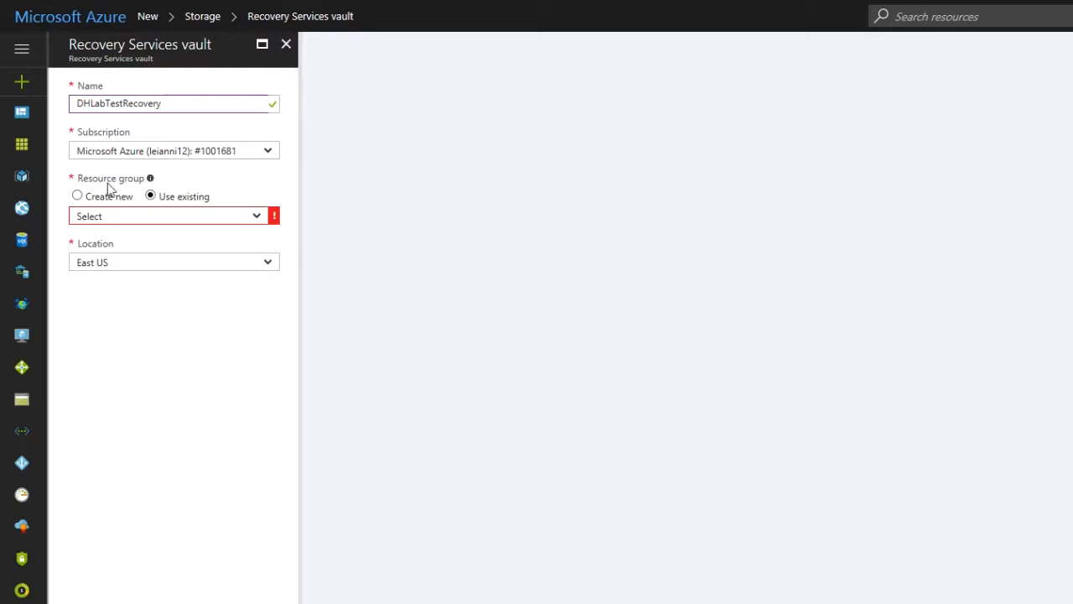
left_click(255, 217)
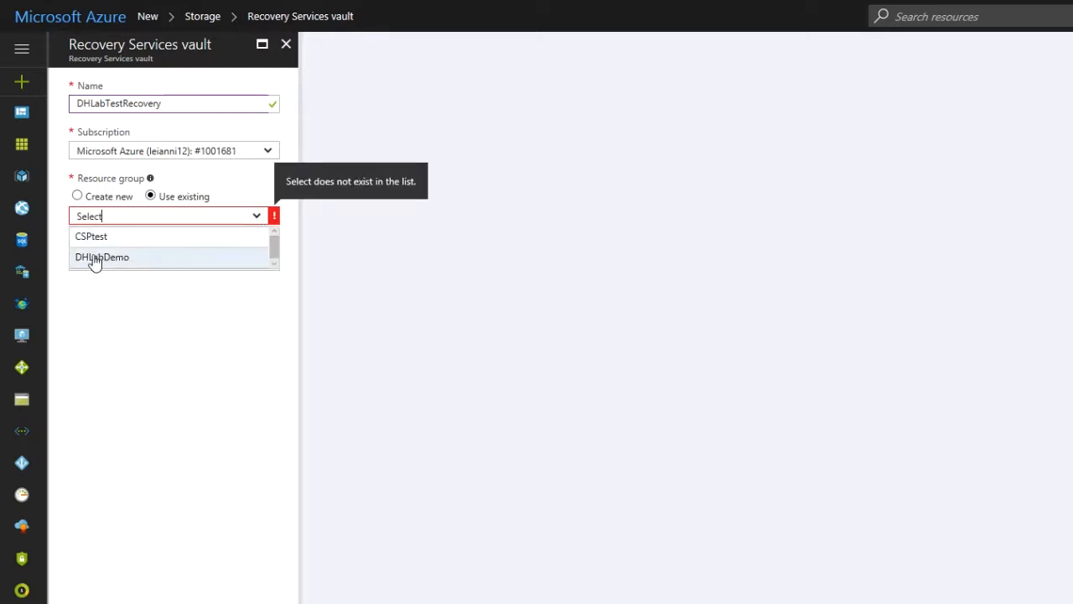
left_click(95, 257)
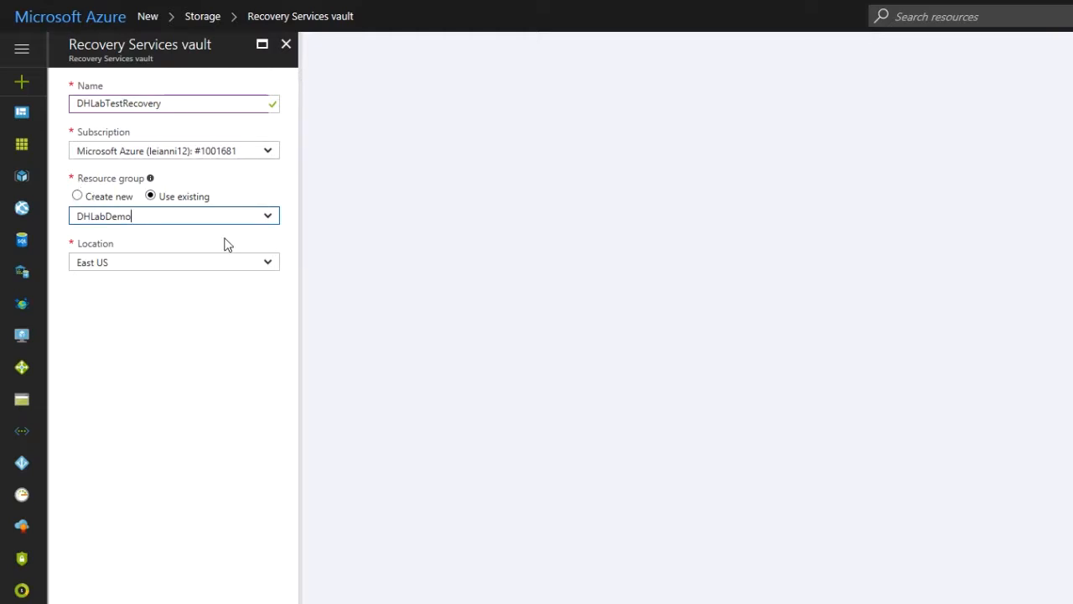
Create the vault in the East US location
left_click(128, 265)
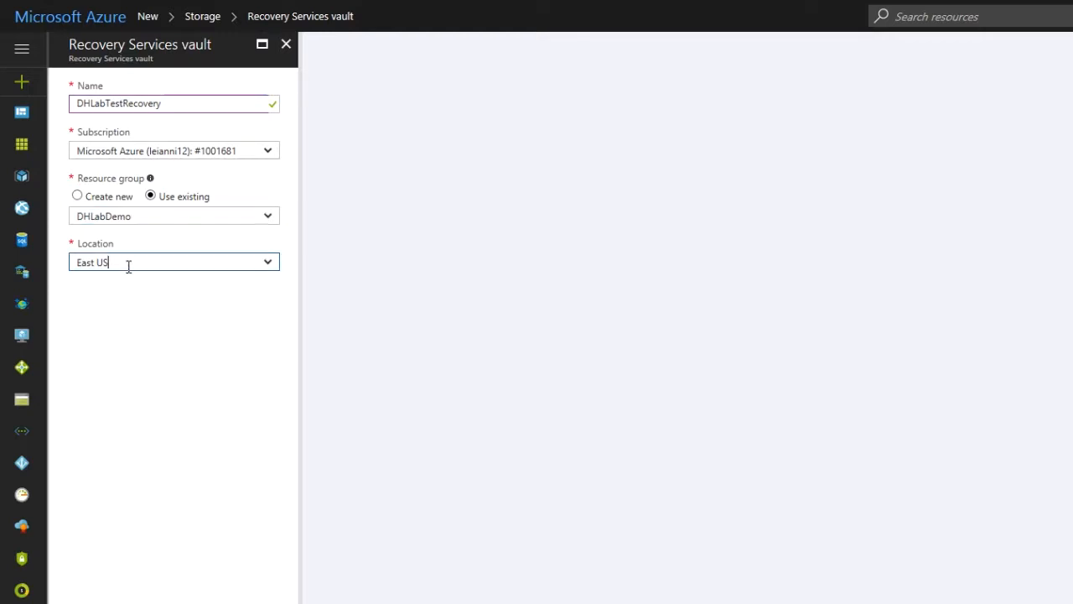
left_click(101, 602)
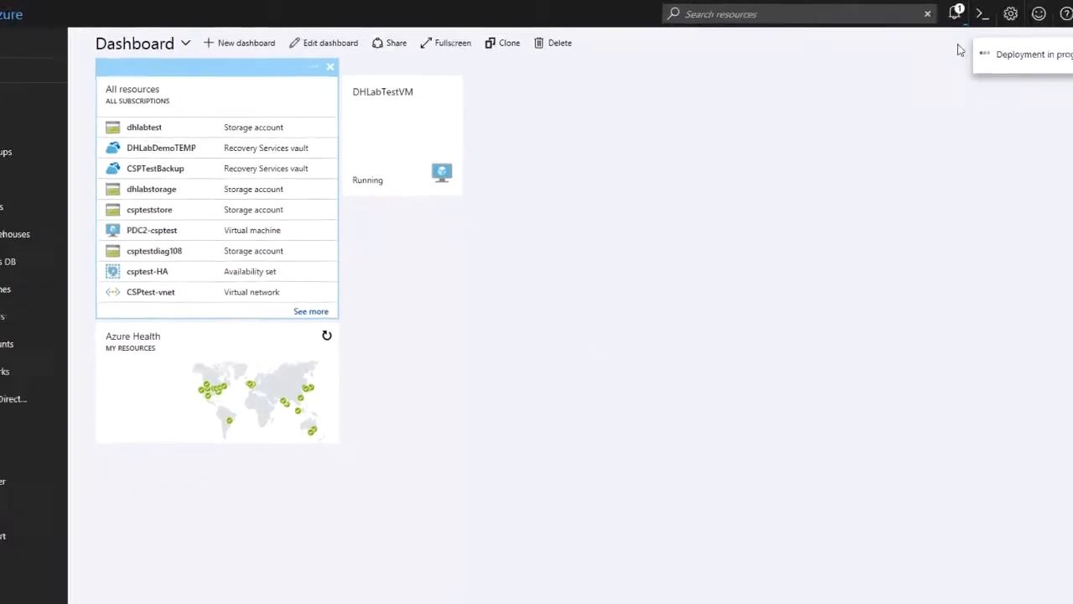
Open the new vault from the deployment notification
left_click(954, 13)
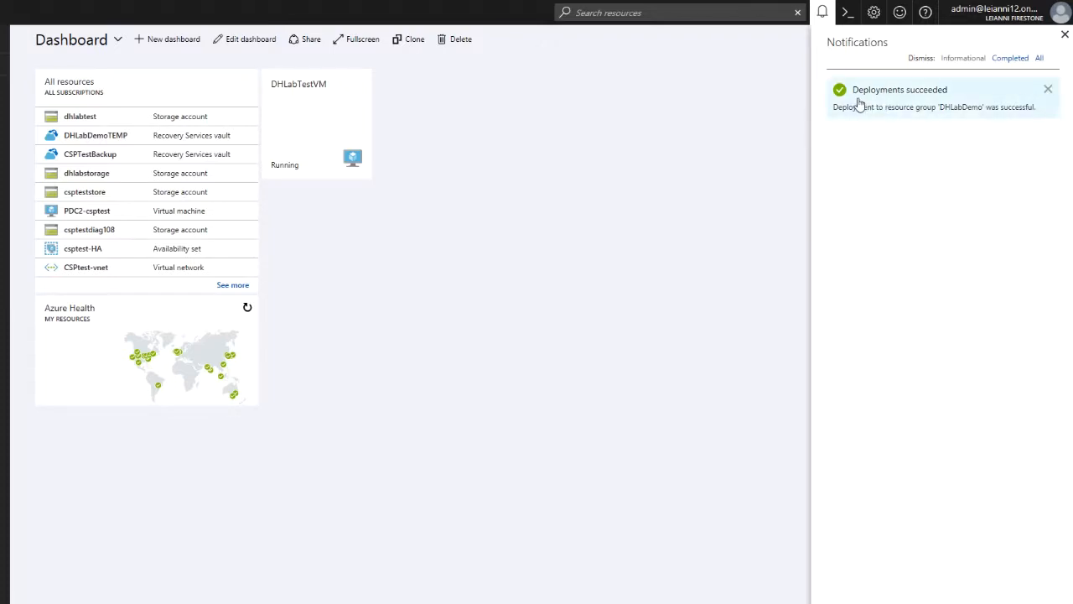
left_click(858, 102)
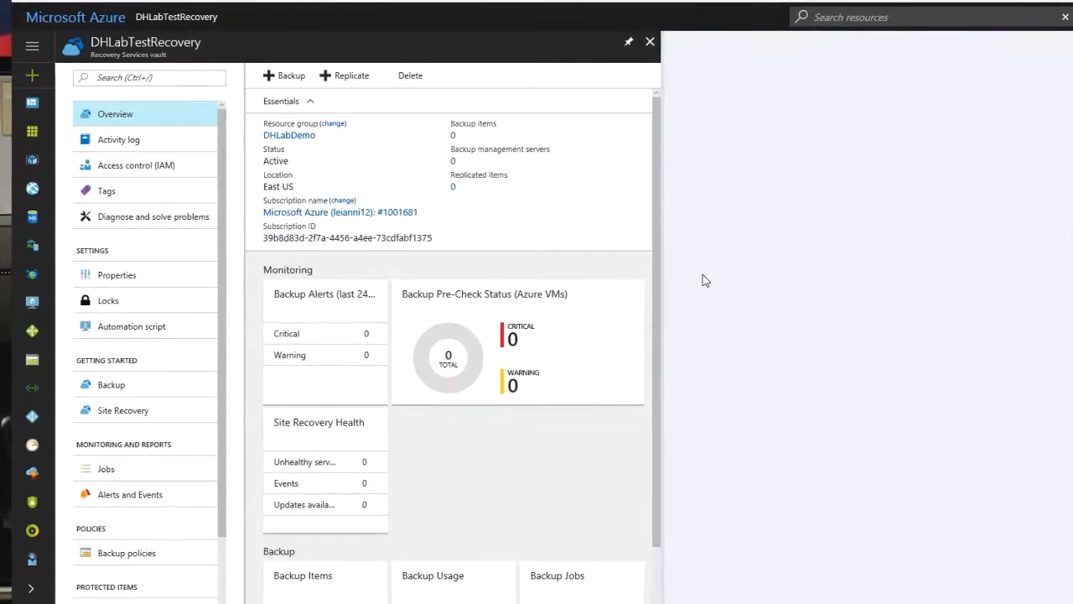
Start configuring a backup for the DHLabTestRecovery vault
left_click(276, 76)
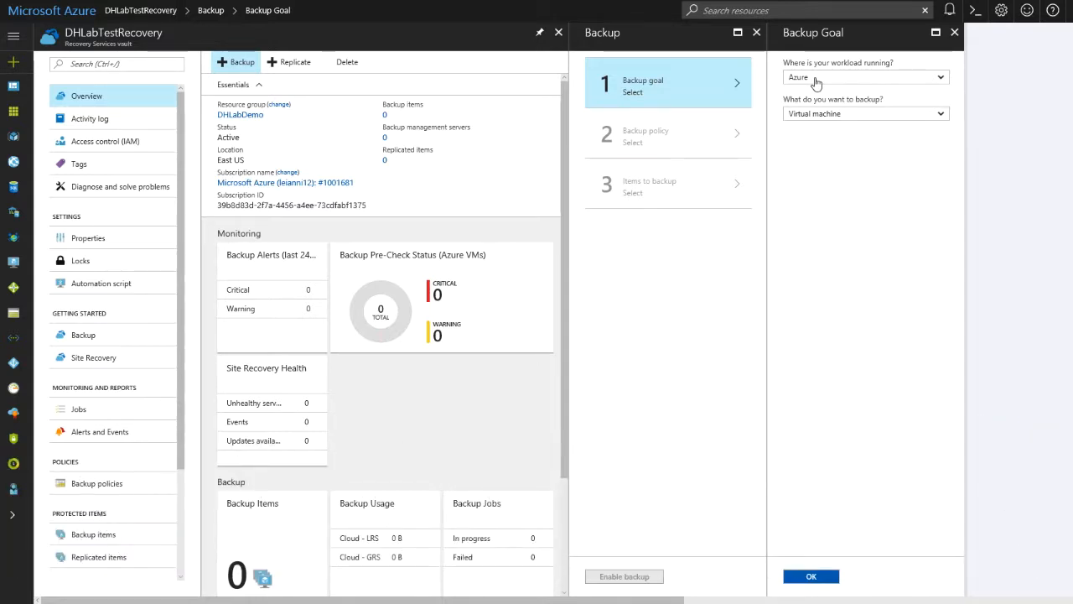
left_click(816, 81)
left_click(818, 81)
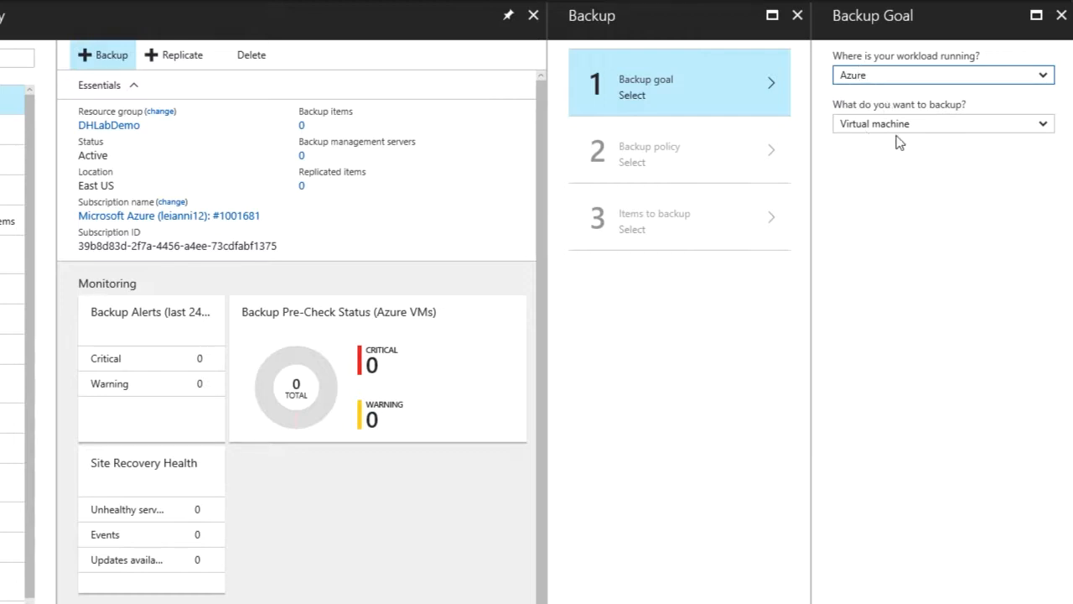
Set the backup goal to an Azure workload backing up a Virtual machine, after reviewing the on-premises options
left_click(870, 77)
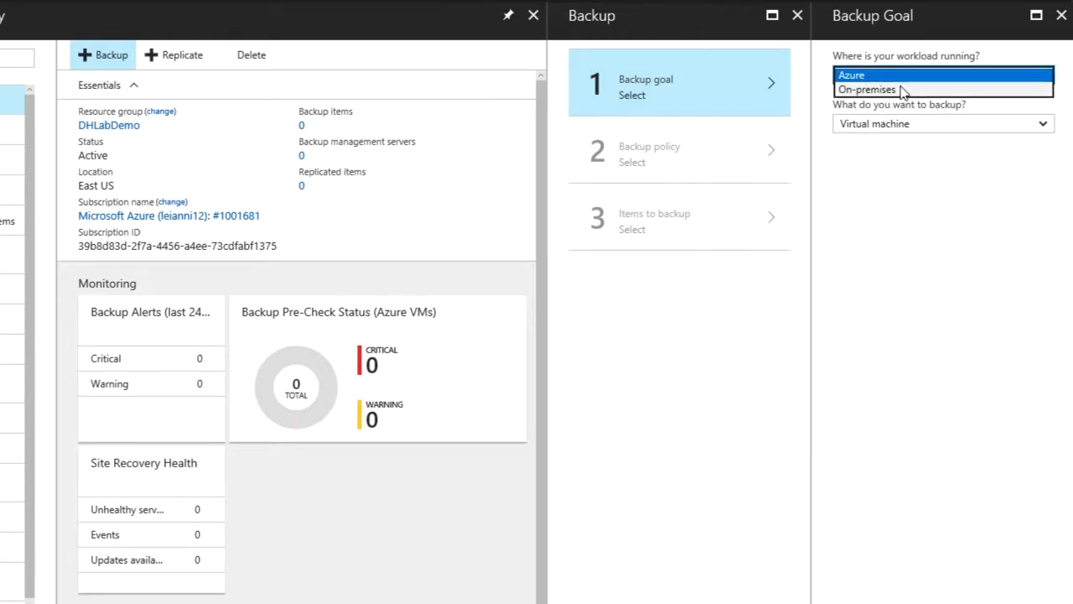
left_click(902, 90)
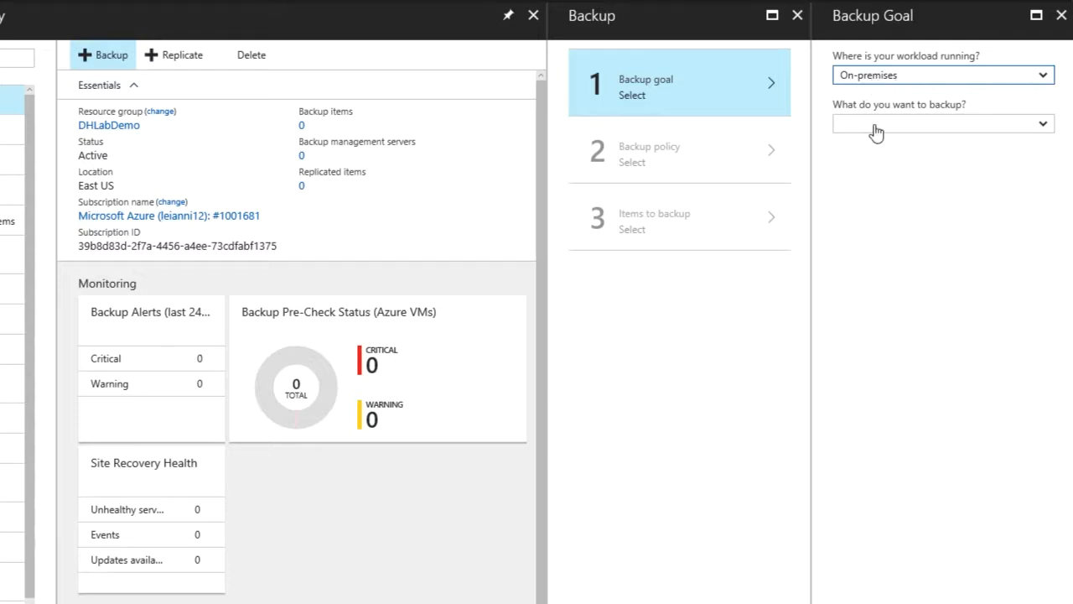
left_click(945, 126)
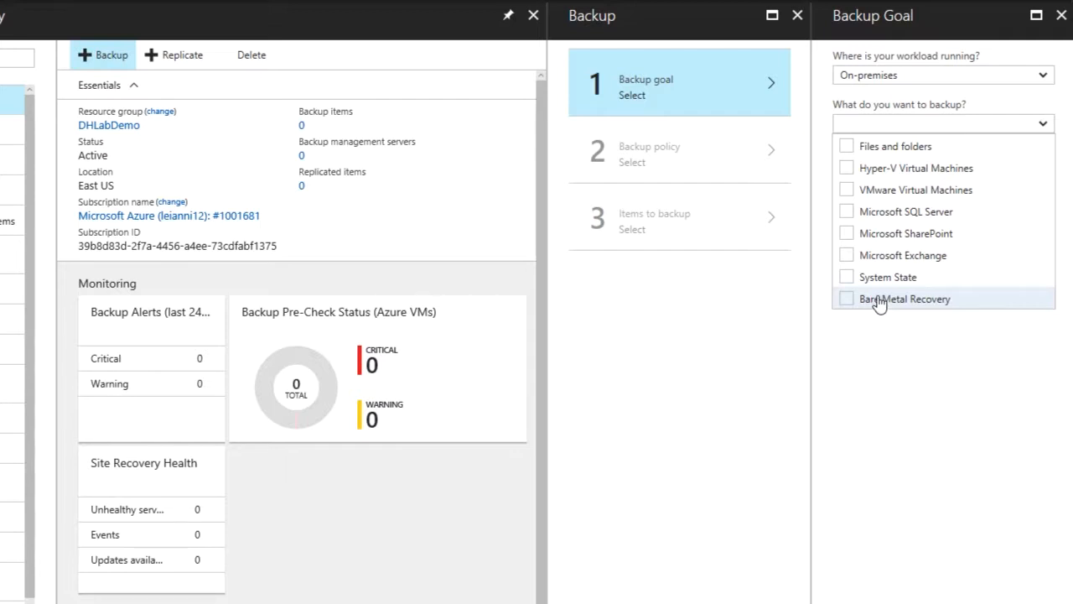
left_click(900, 74)
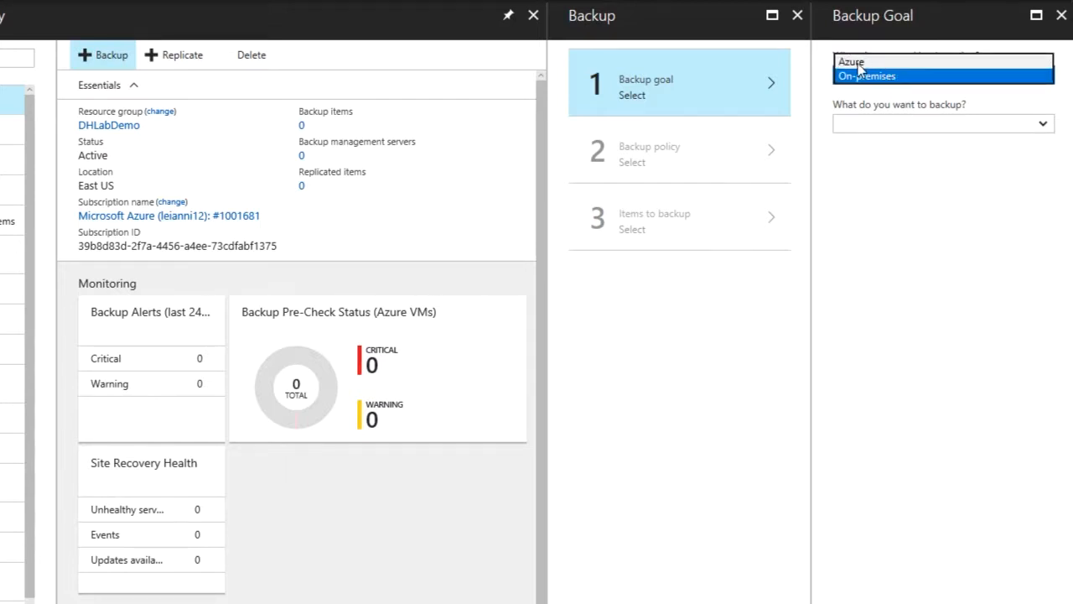
left_click(857, 64)
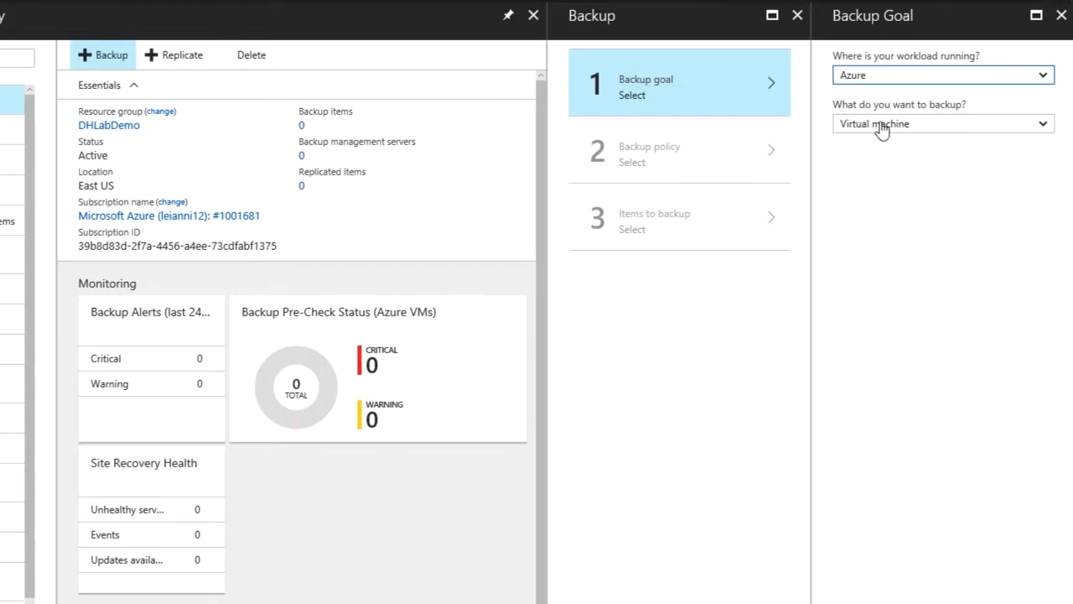
left_click(868, 600)
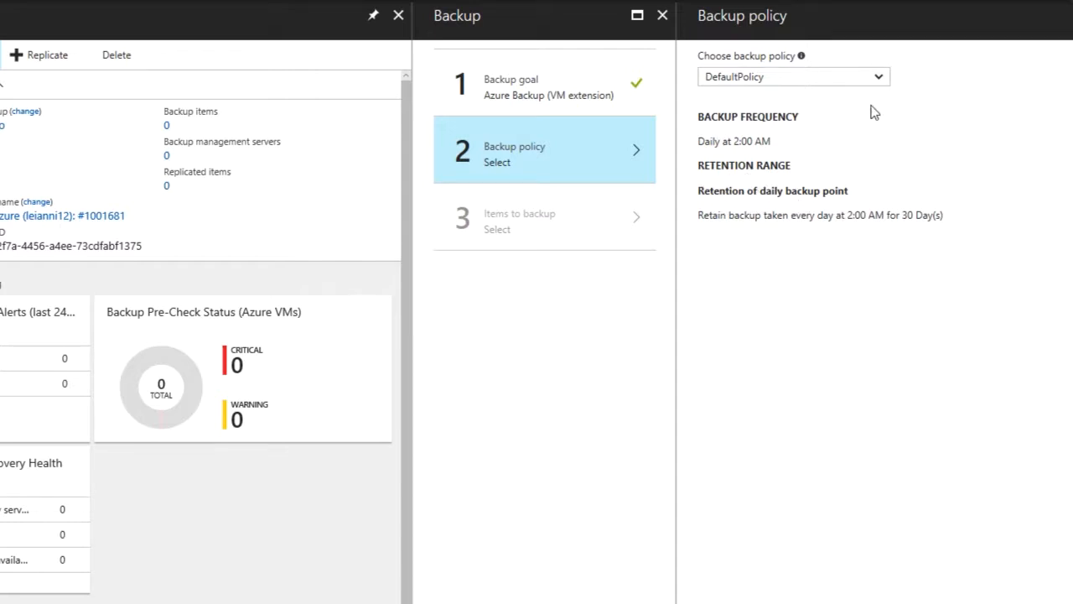
Apply DefaultPolicy as the backup policy after reviewing the Create New policy options
left_click(822, 88)
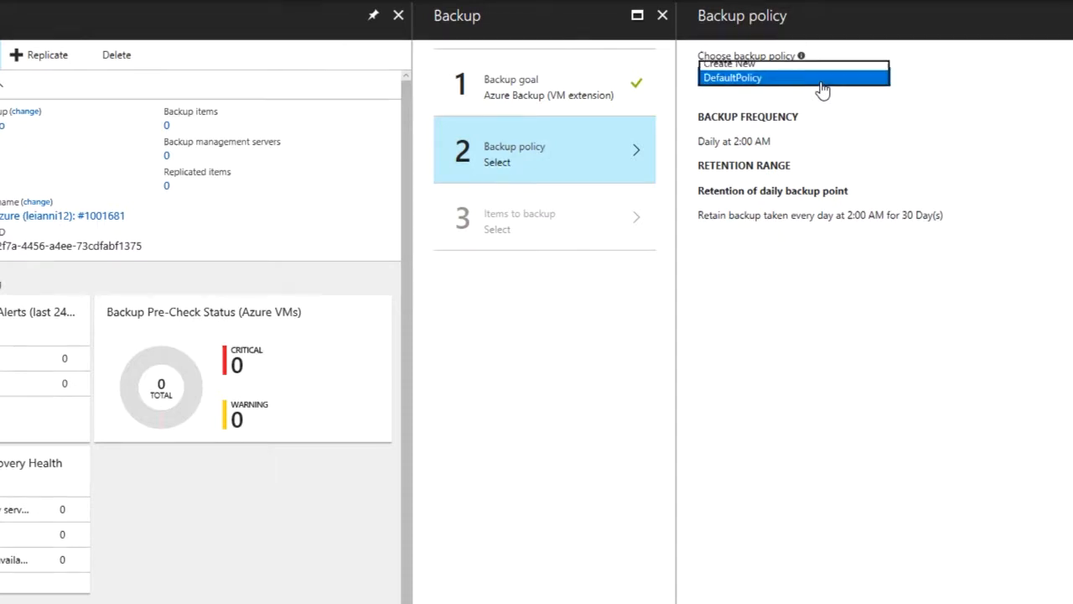
left_click(734, 66)
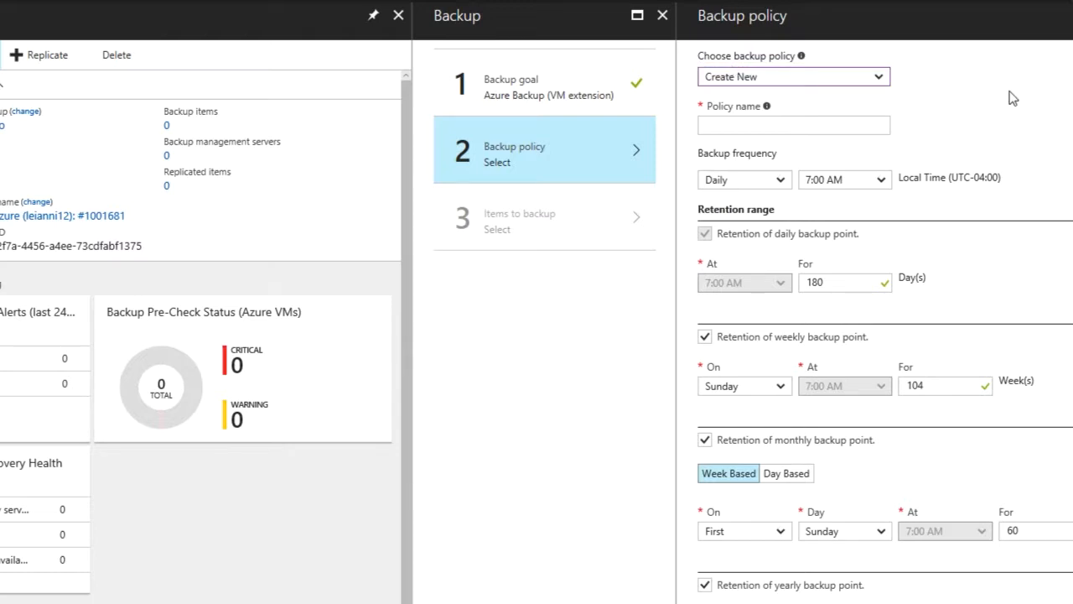
left_click(801, 123)
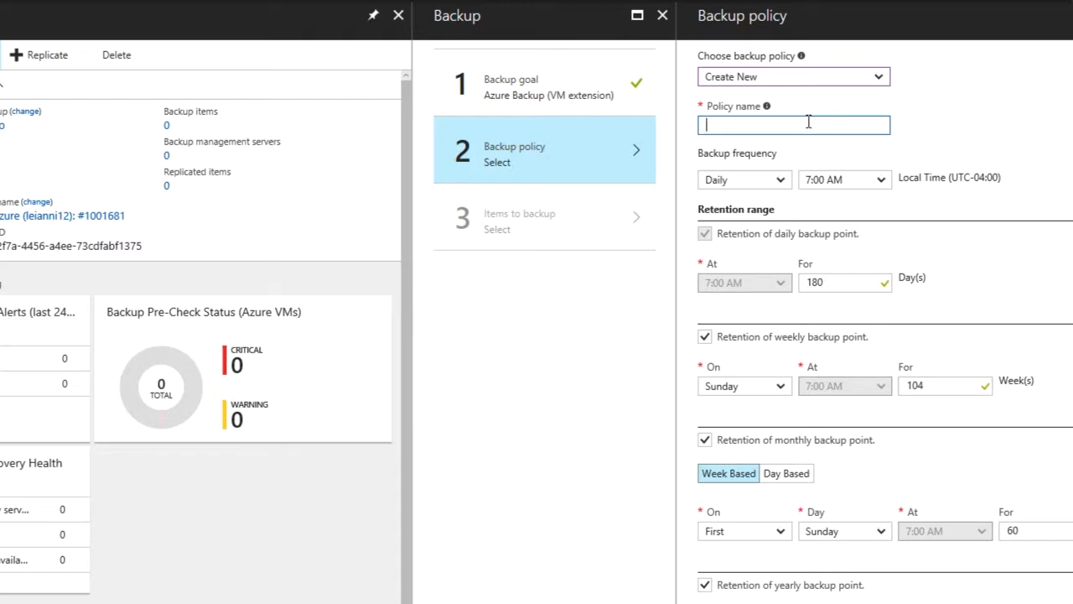
scroll(970, 306, "down", 1)
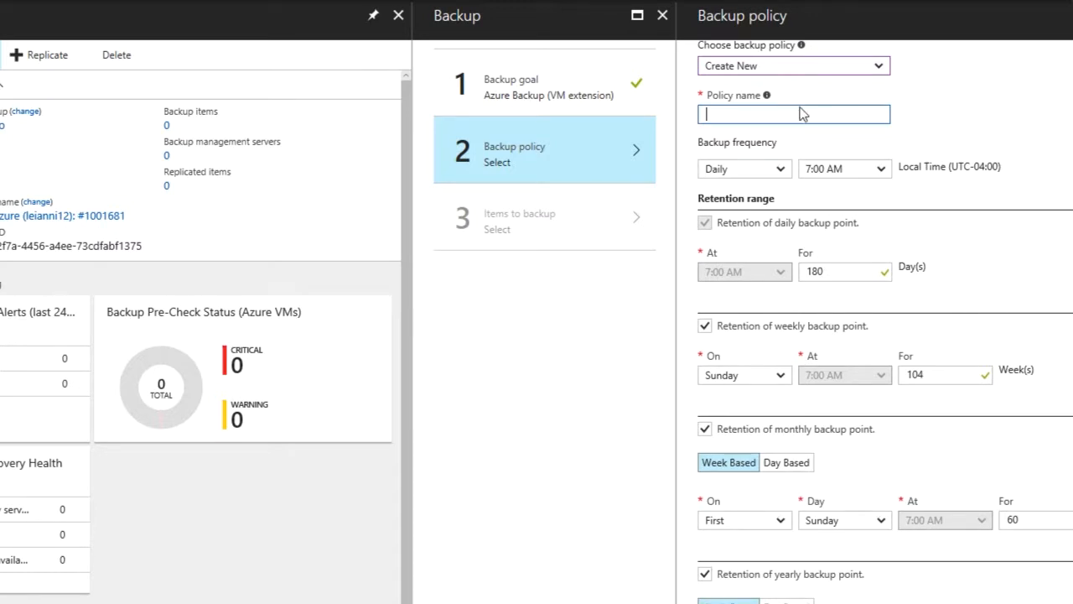
scroll(872, 319, "up", 1)
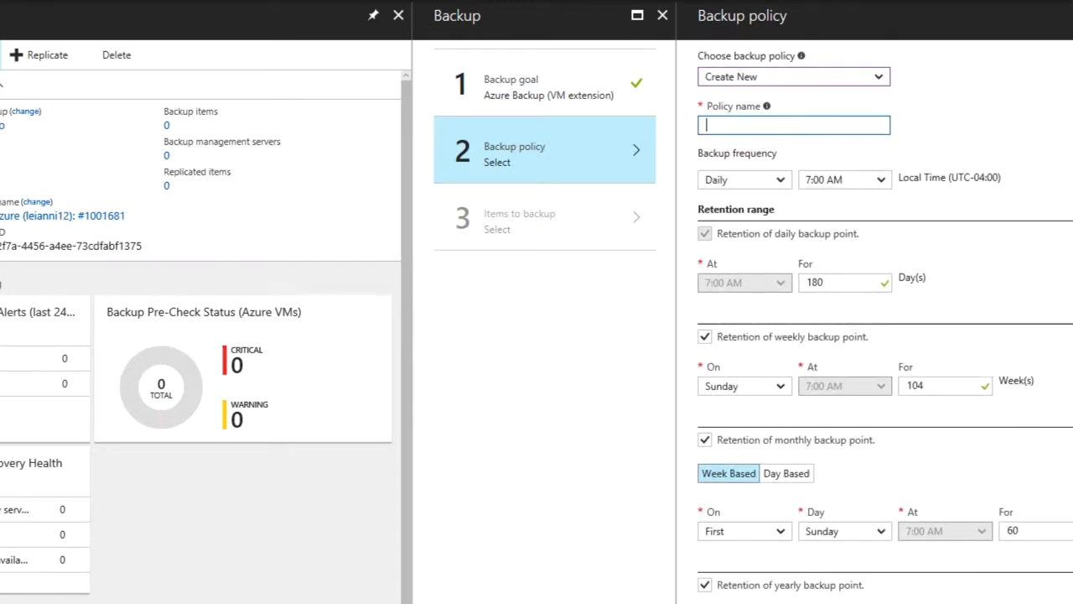
left_click(775, 80)
left_click(736, 91)
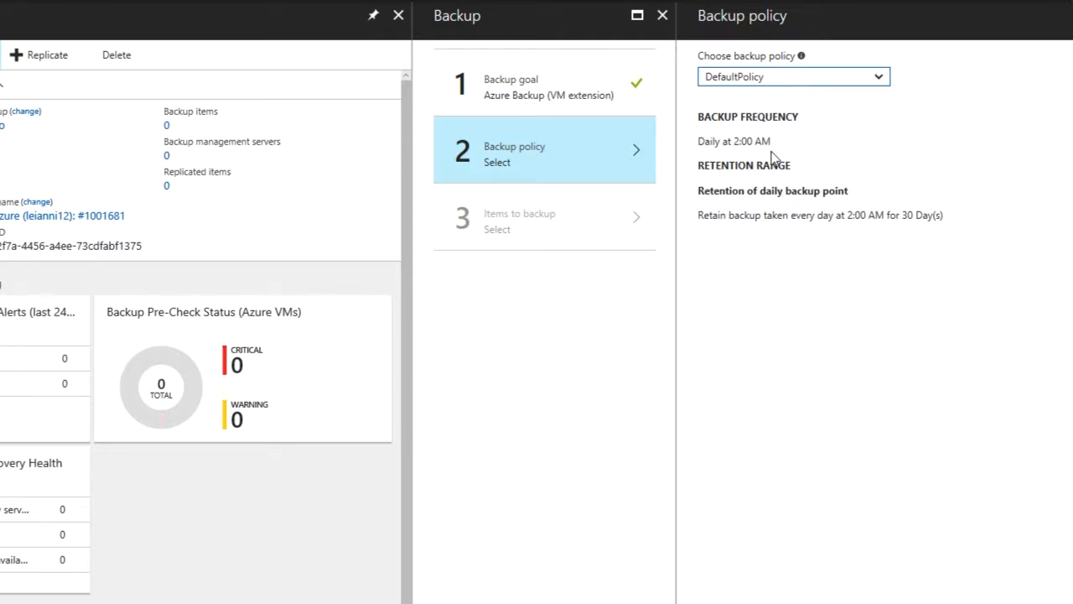
left_click(745, 578)
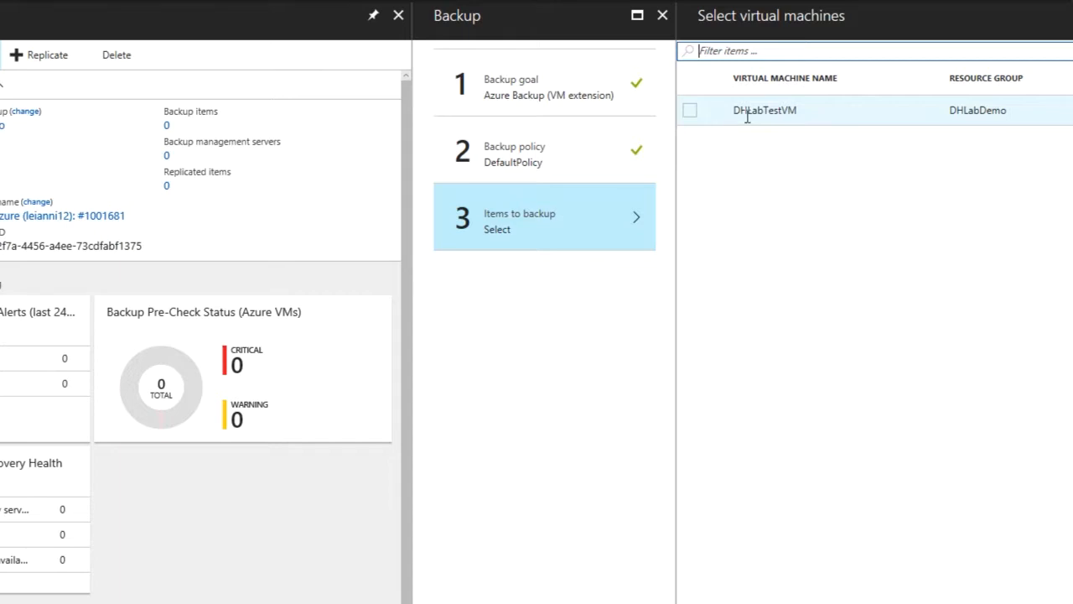
Select the DHLabTestVM virtual machine as the item to back up and enable backup
left_click(694, 112)
scroll(757, 402, "down", 2)
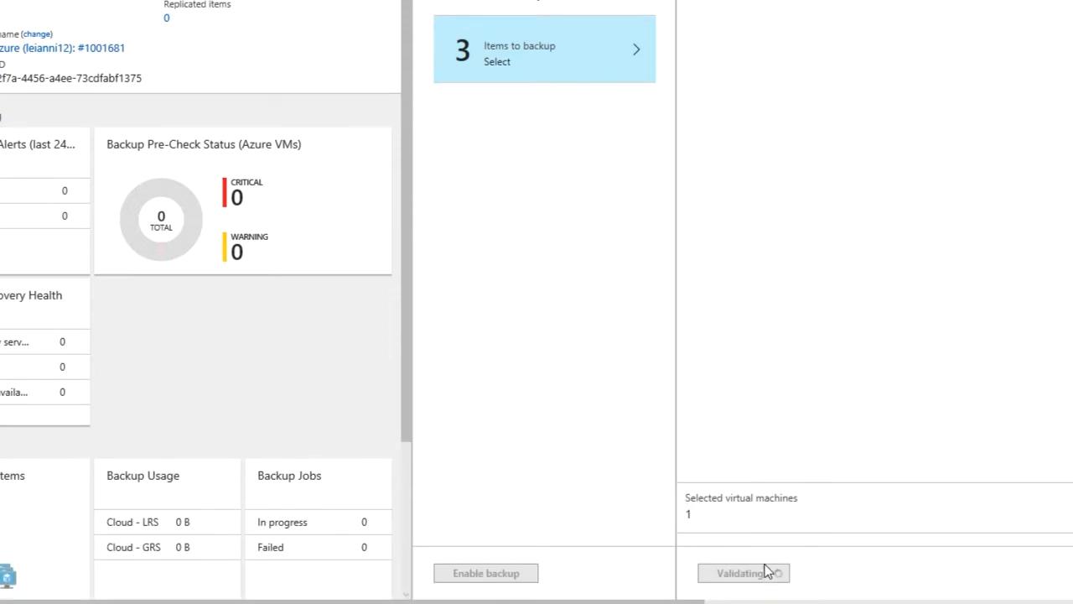
left_click(759, 572)
left_click(503, 577)
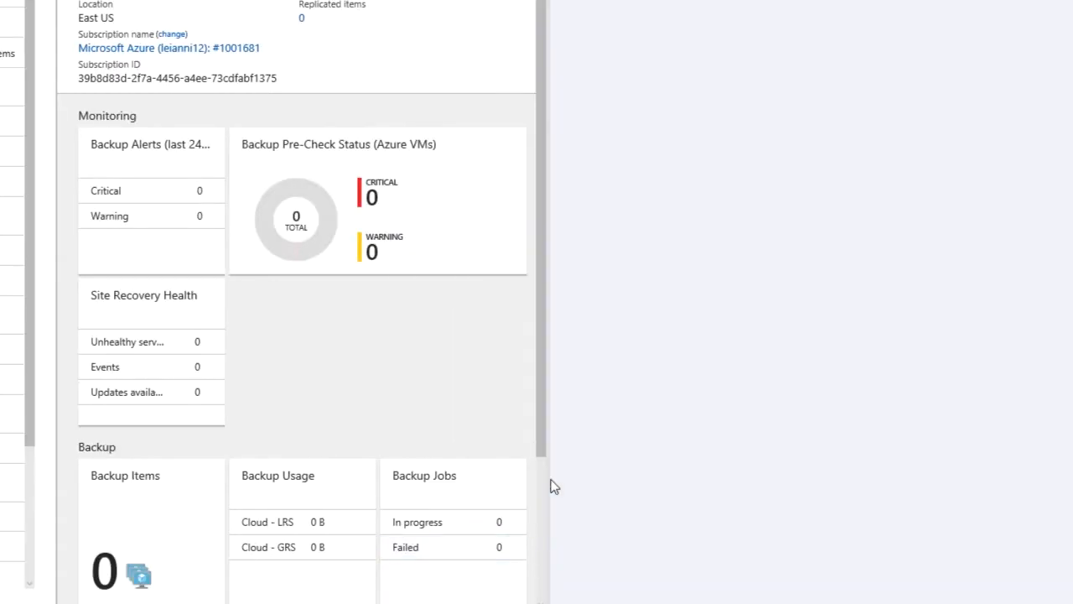
Check the notifications, then open the vault's Azure Virtual Machine backup items and refresh the list
left_click(875, 12)
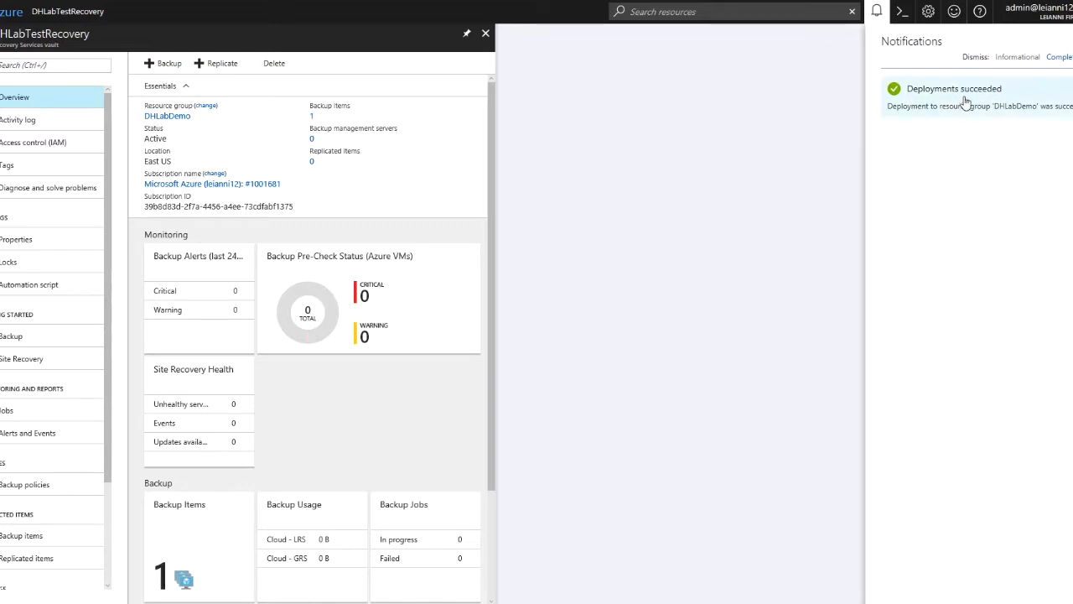
left_click(907, 11)
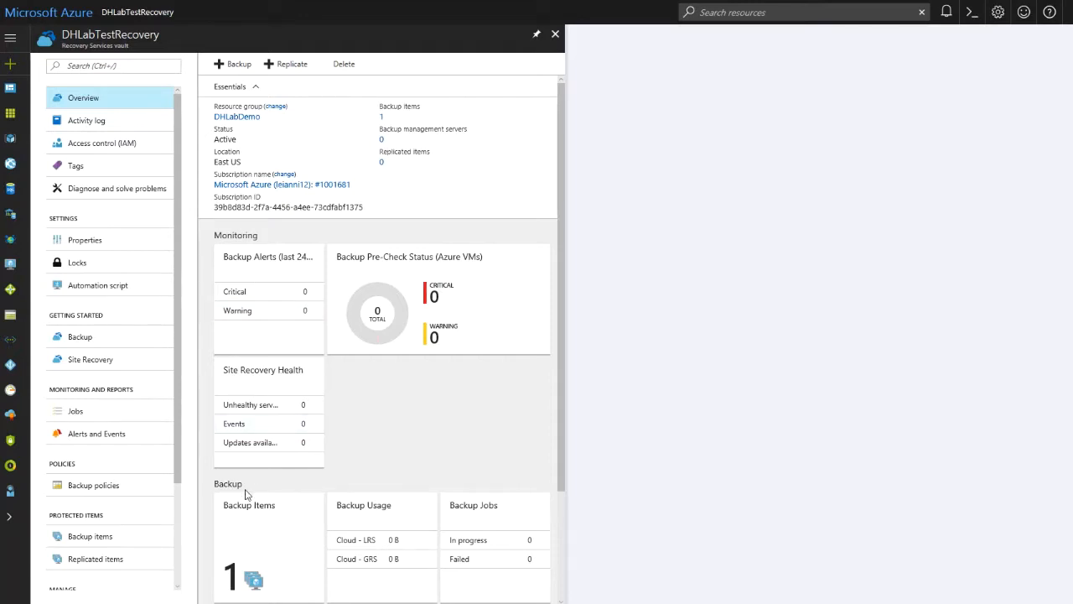
left_click(270, 542)
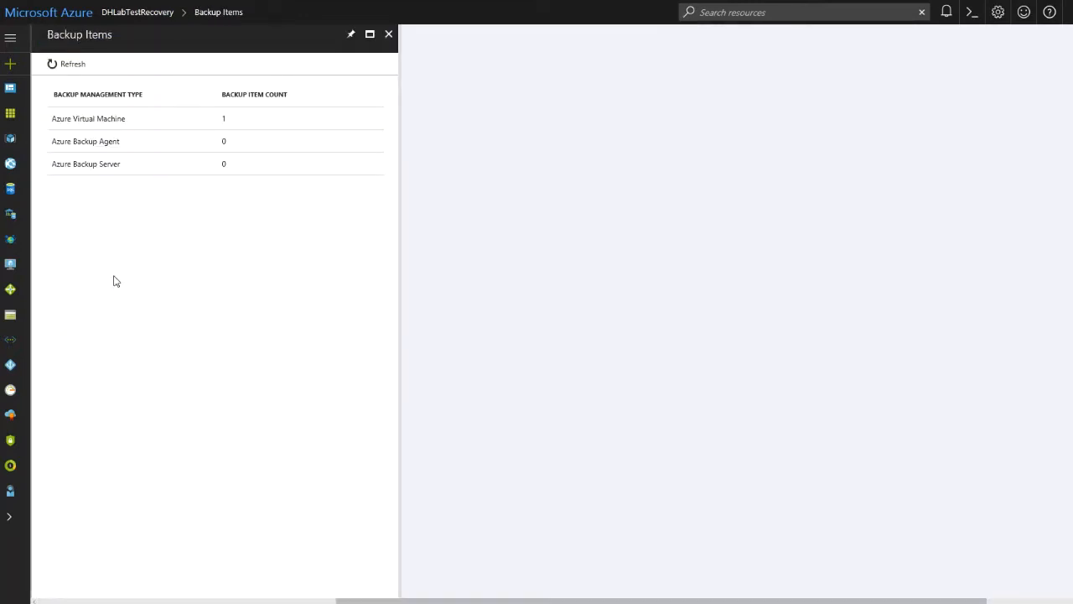
left_click(106, 118)
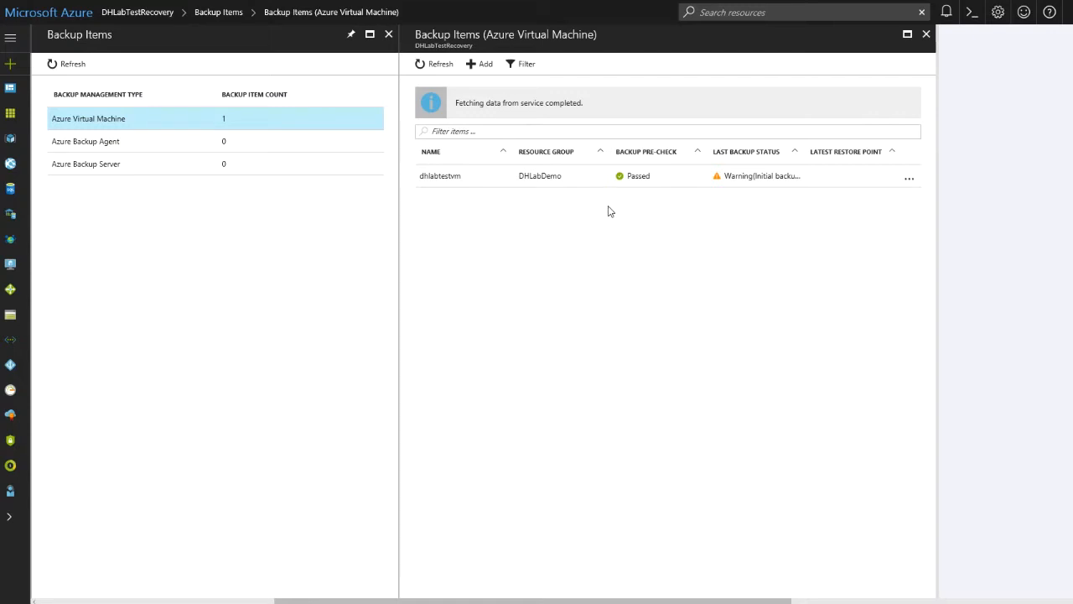
left_click(432, 65)
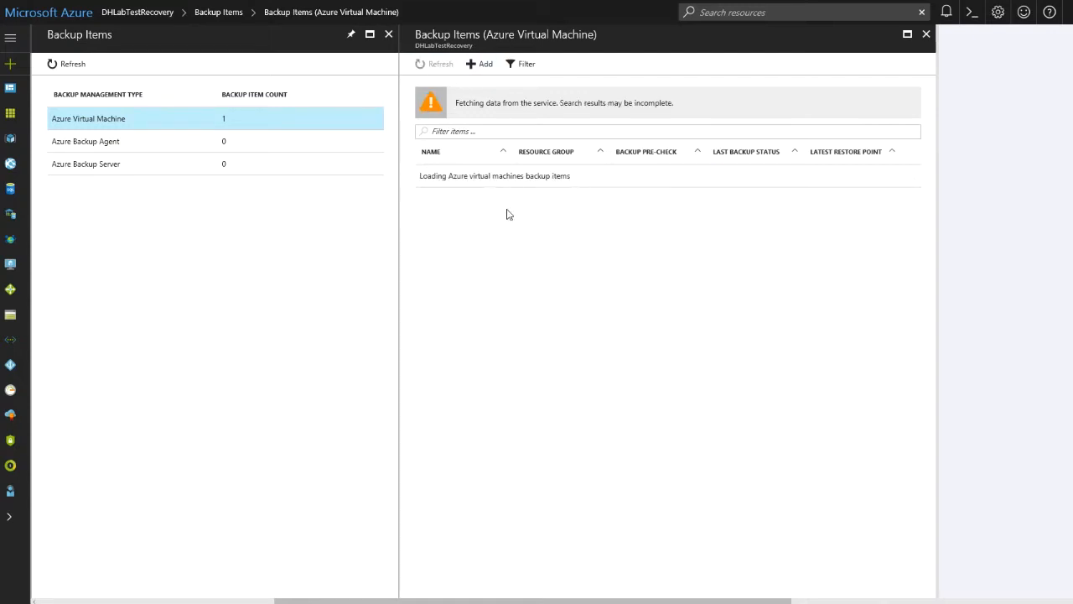